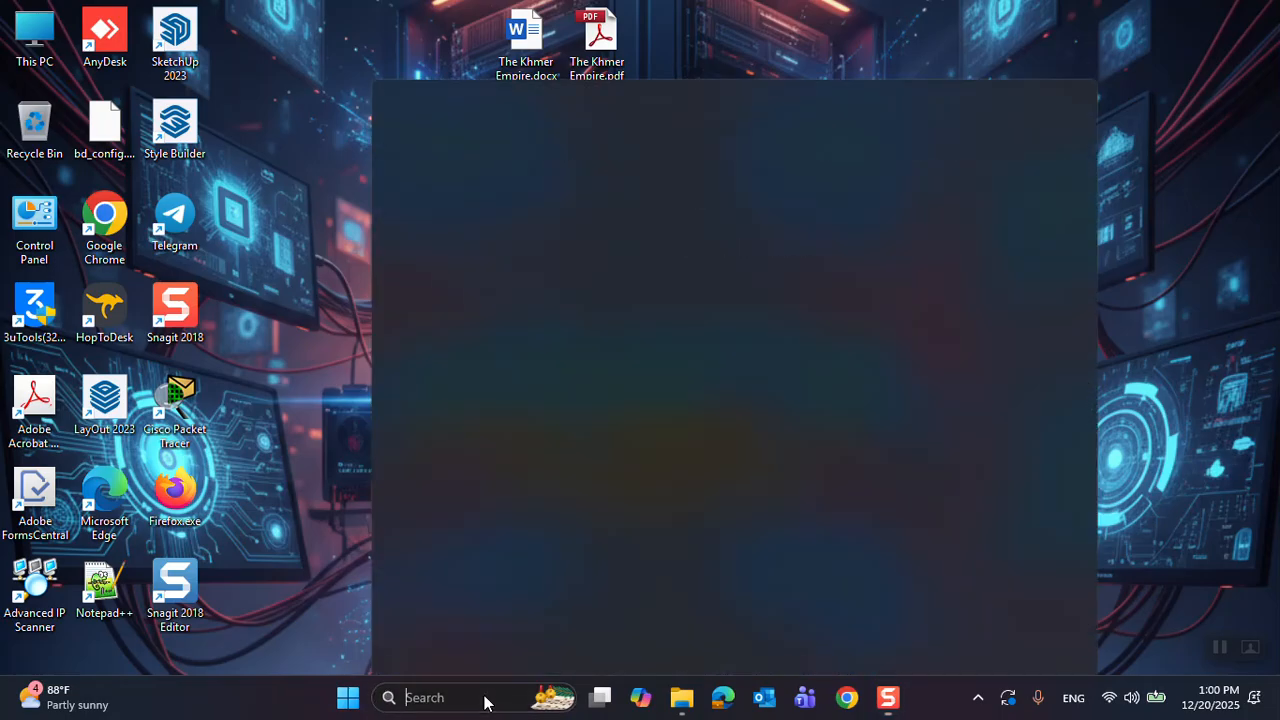
# - Search Windows for "windows update" and open the Check for updates settings page
pyautogui.write('windows')
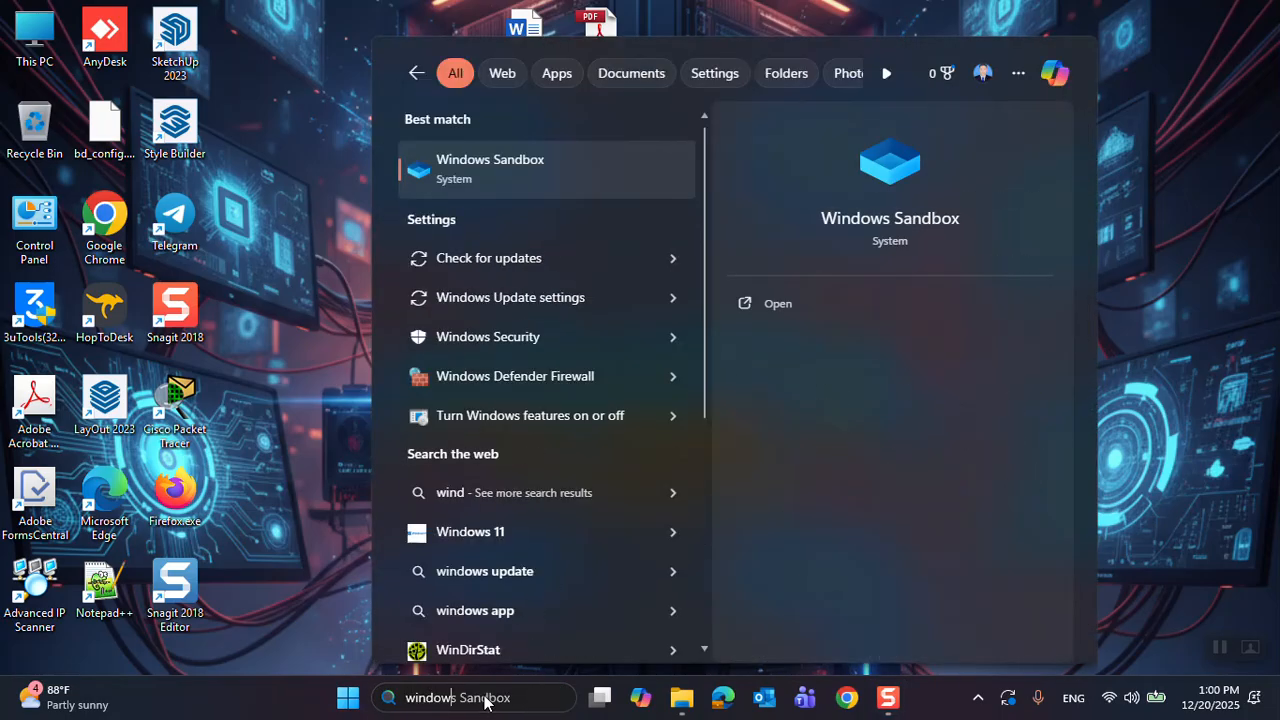
pyautogui.write('update')
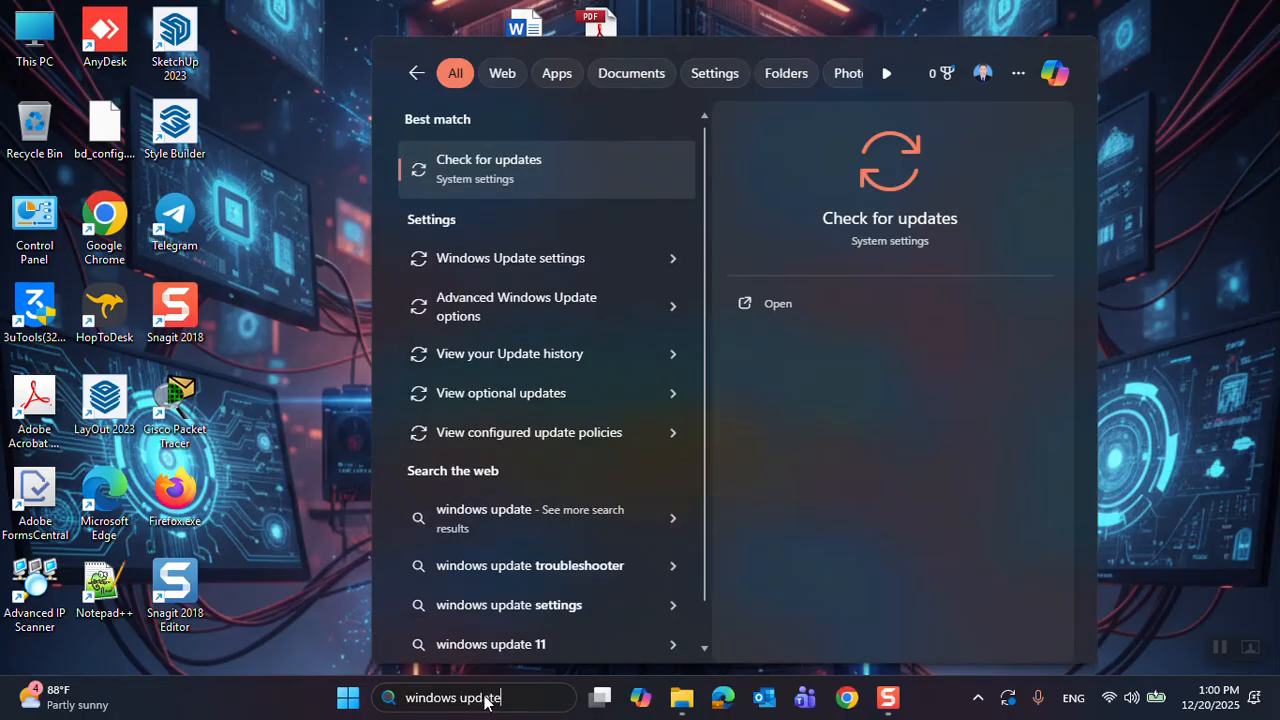
pyautogui.press('Return')
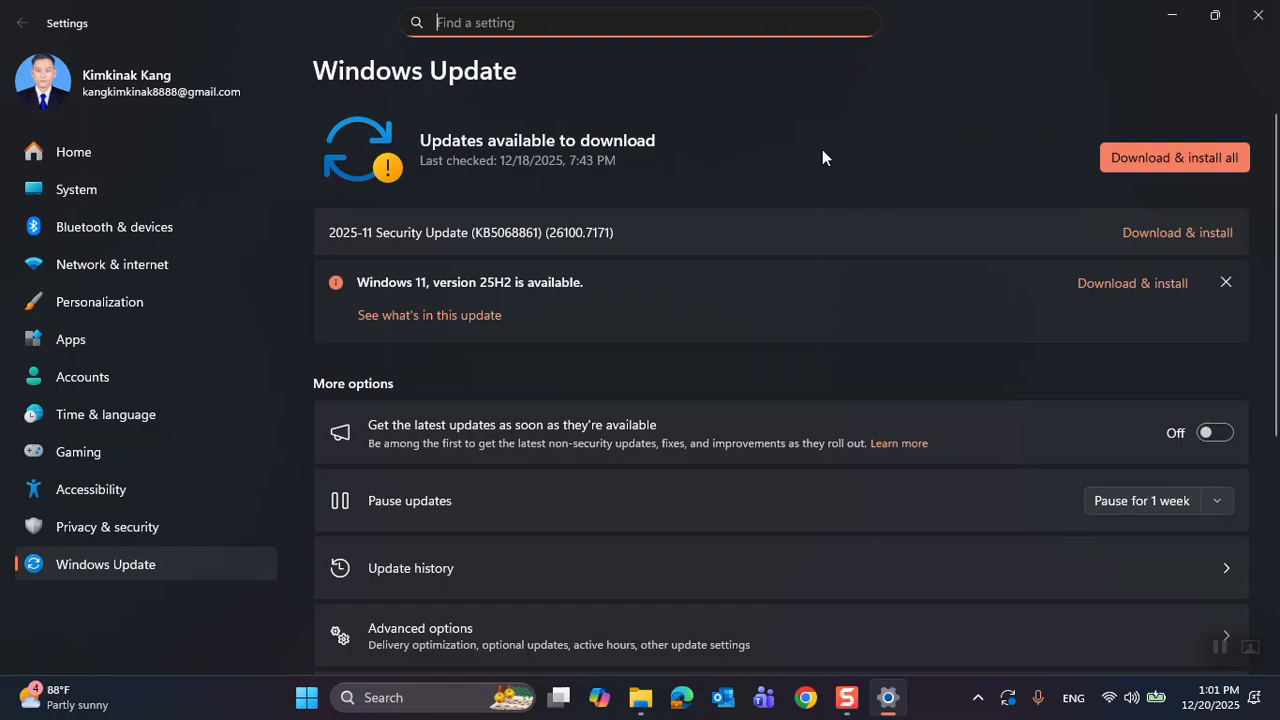
# - Search Windows for "services" and open the Services console
pyautogui.click(422, 699)
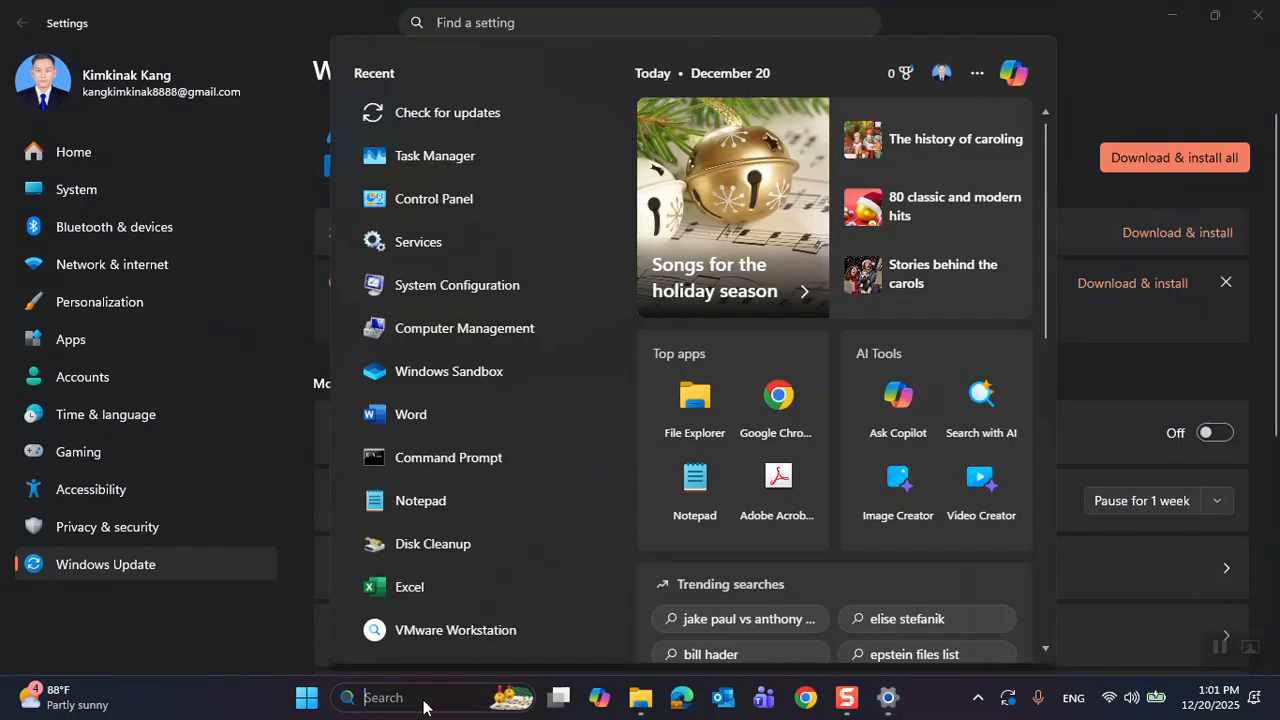
pyautogui.write('services')
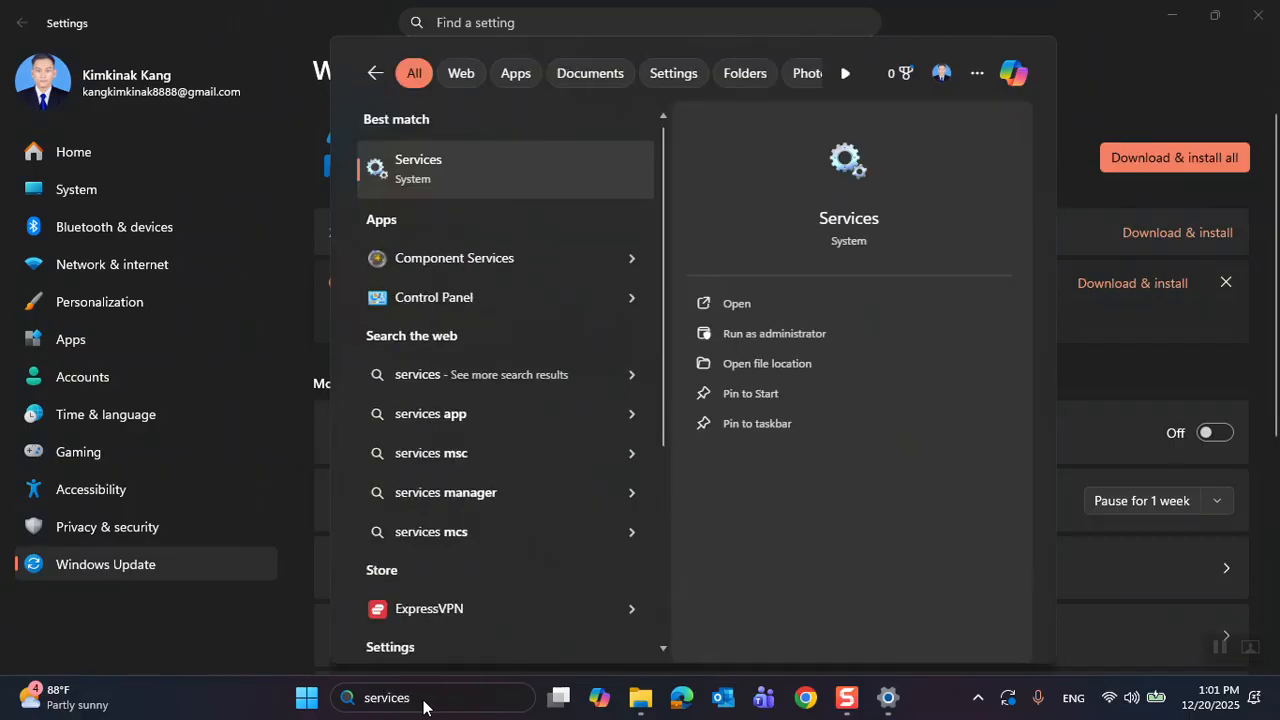
pyautogui.click(502, 182)
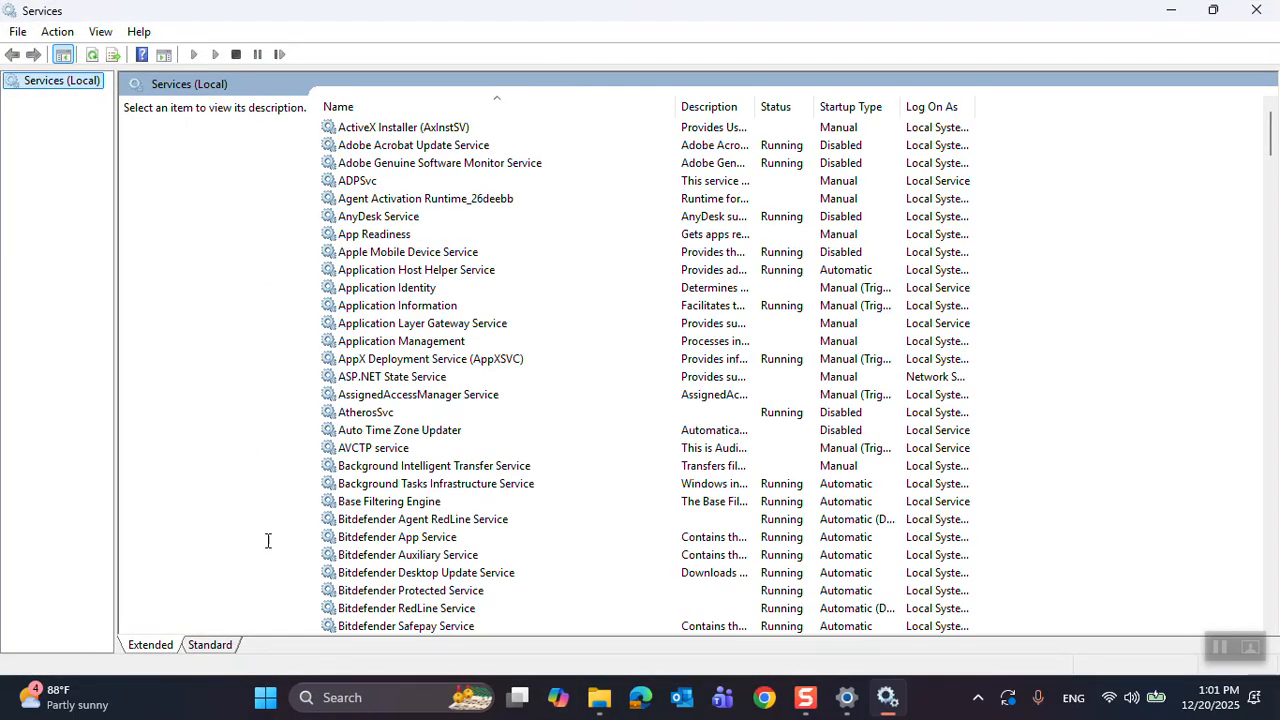
pyautogui.click(369, 700)
pyautogui.write('service')
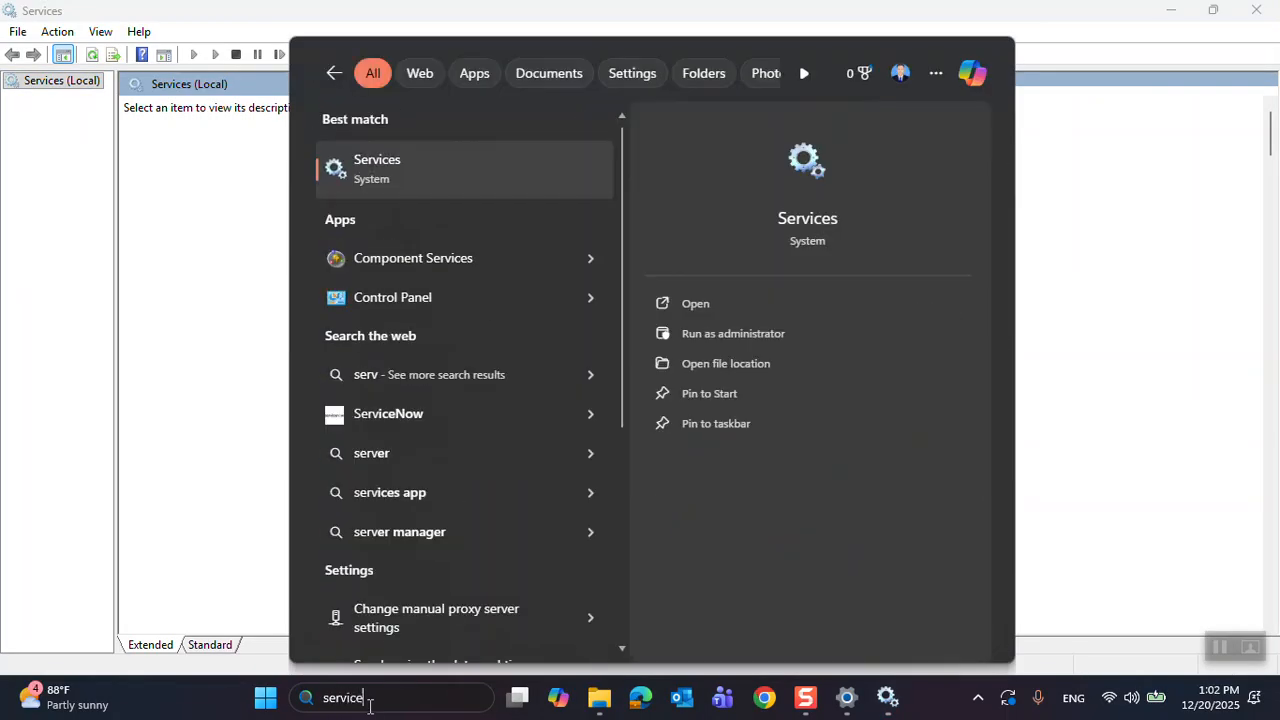
pyautogui.click(123, 371)
# - Close the open Services console and relaunch it by running services.msc from the Run dialog
pyautogui.click(380, 698)
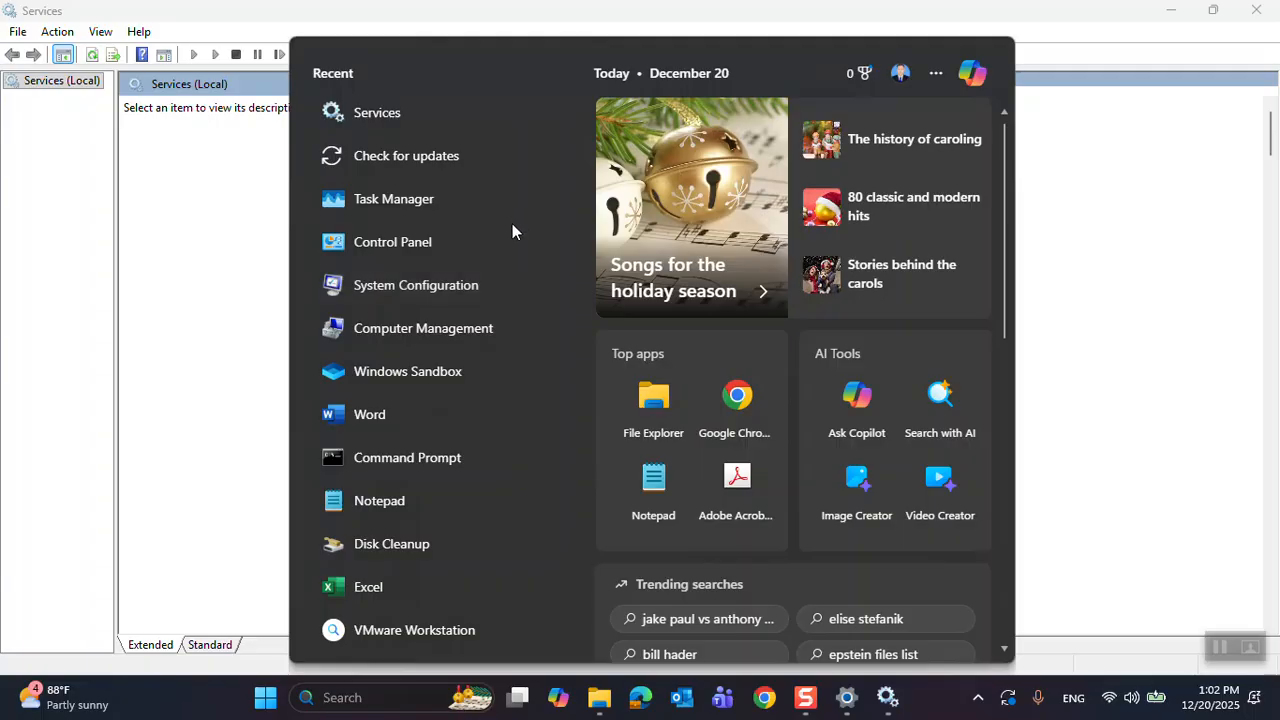
pyautogui.write('run')
pyautogui.press('Return')
pyautogui.write('services')
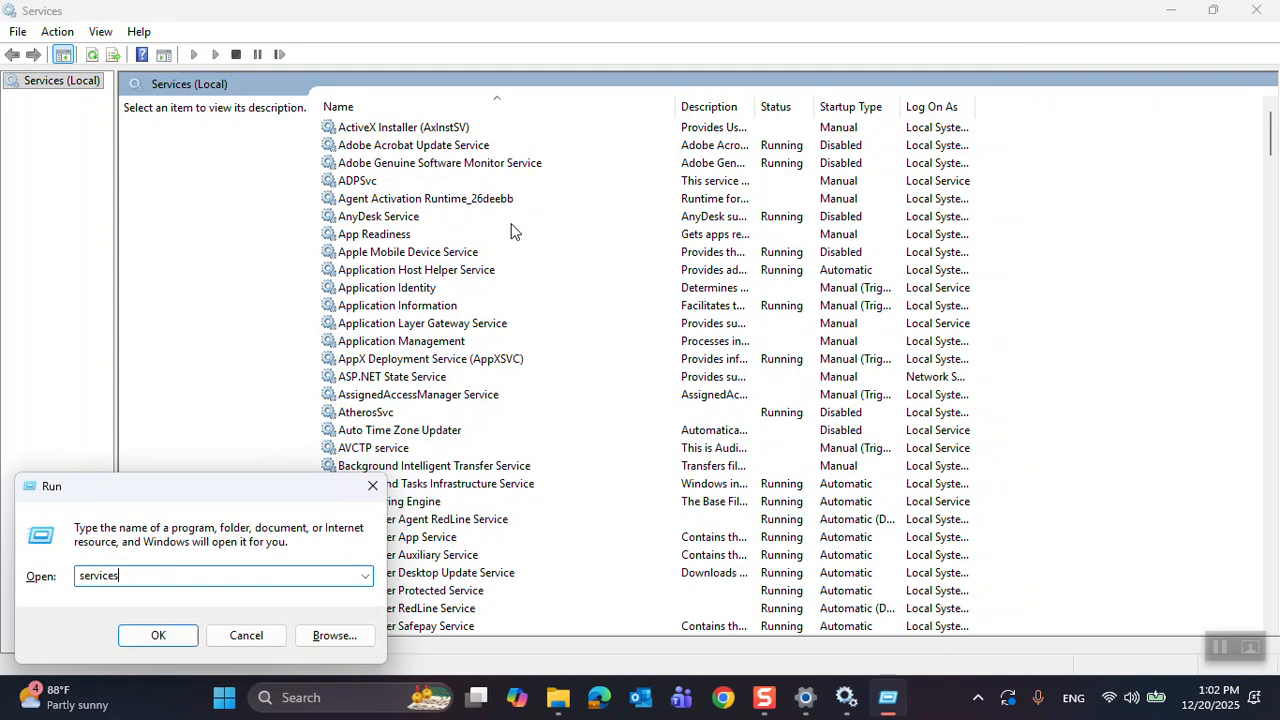
pyautogui.write('.msc')
pyautogui.click(1256, 10)
pyautogui.click(158, 640)
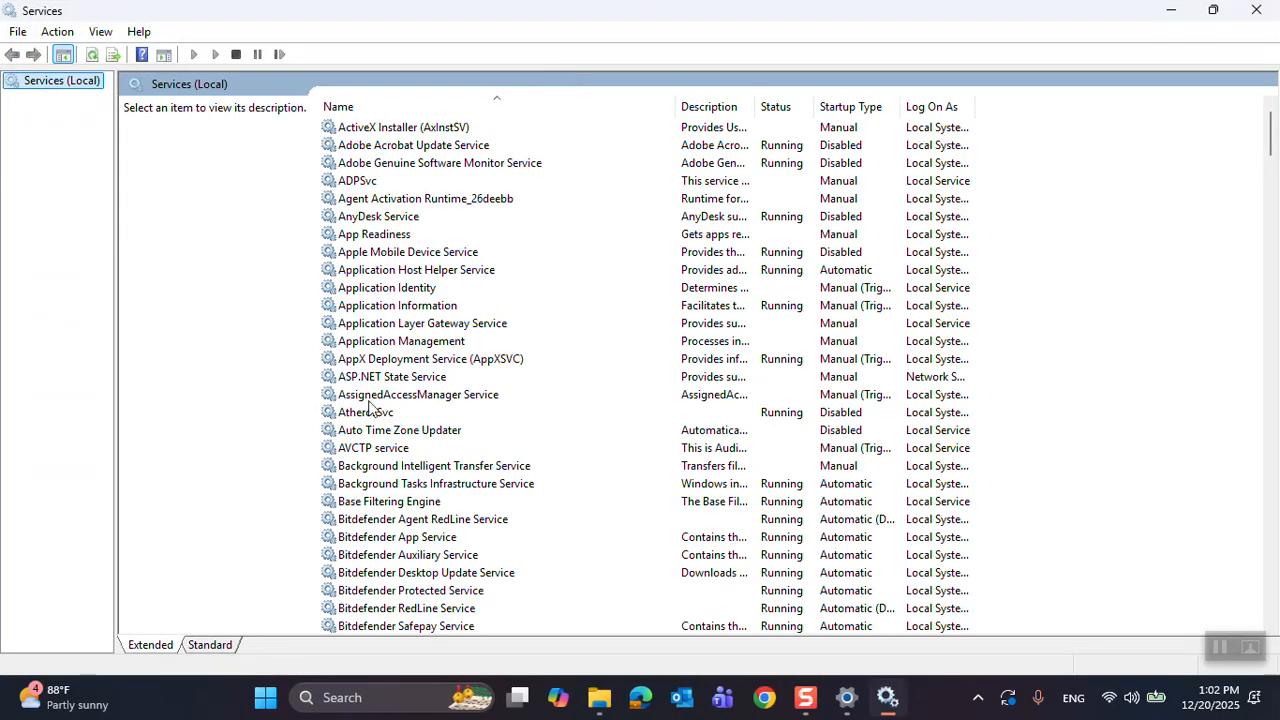
# - Find the Windows Update service in the services list and open its properties
pyautogui.click(396, 394)
pyautogui.scroll(-4, 418, 392)
pyautogui.click(418, 448)
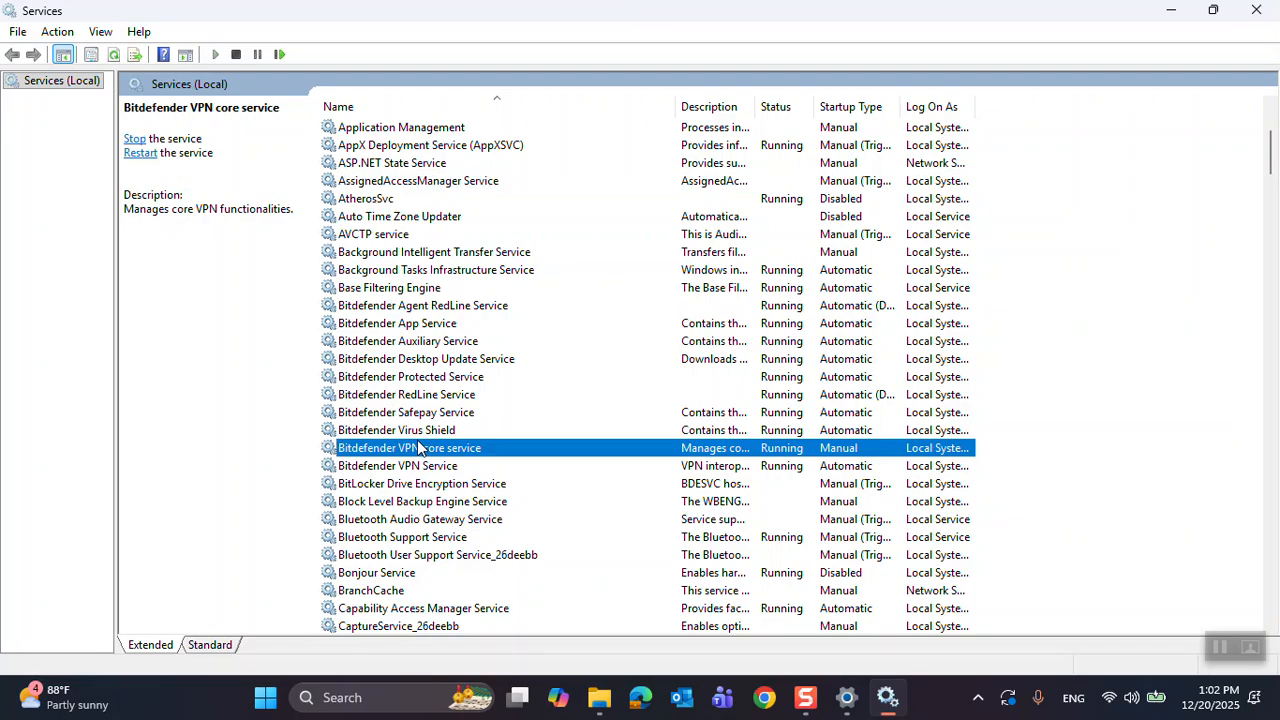
pyautogui.press('w')
pyautogui.press('Down')
pyautogui.press('Down')
pyautogui.press('Down')
pyautogui.press('Down')
pyautogui.press('Down')
pyautogui.press('Down')
pyautogui.press('Down')
pyautogui.press('Down')
pyautogui.press('Down')
pyautogui.press('Down')
pyautogui.press('Down')
pyautogui.press('Down')
pyautogui.scroll(-4, 431, 453)
pyautogui.press('Down')
pyautogui.press('Down')
pyautogui.scroll(-7, 431, 453)
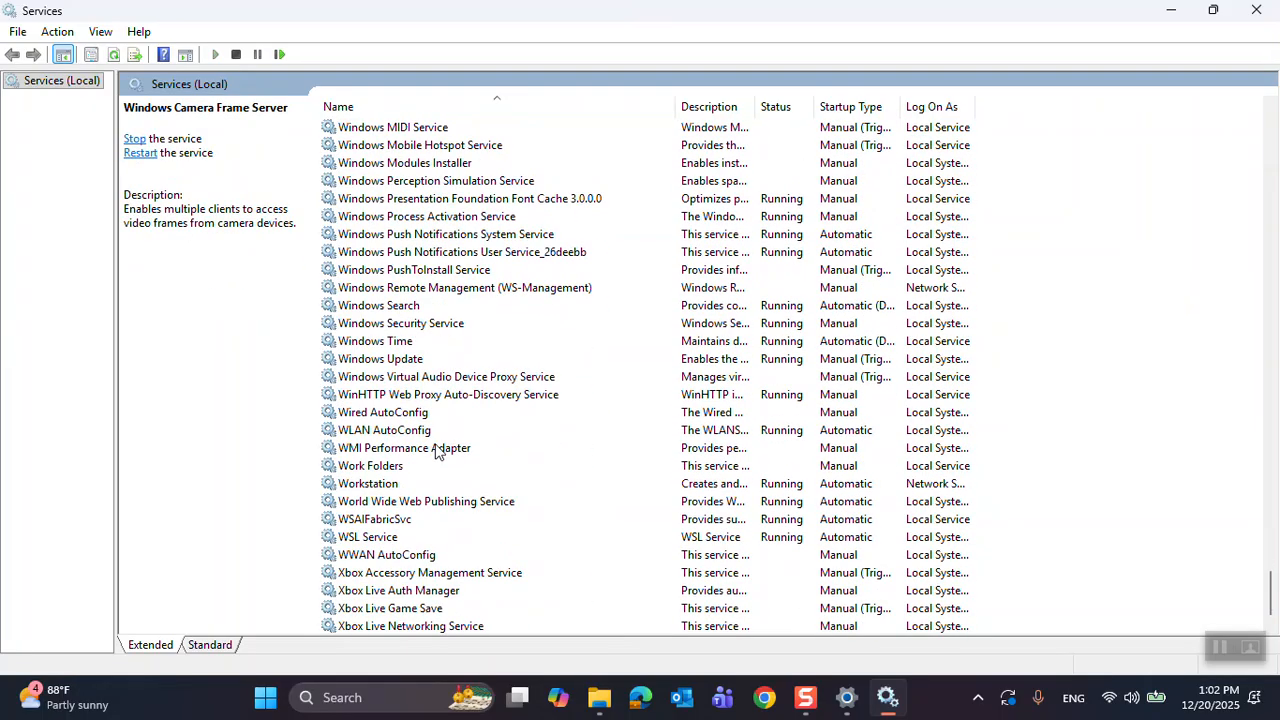
pyautogui.click(390, 362)
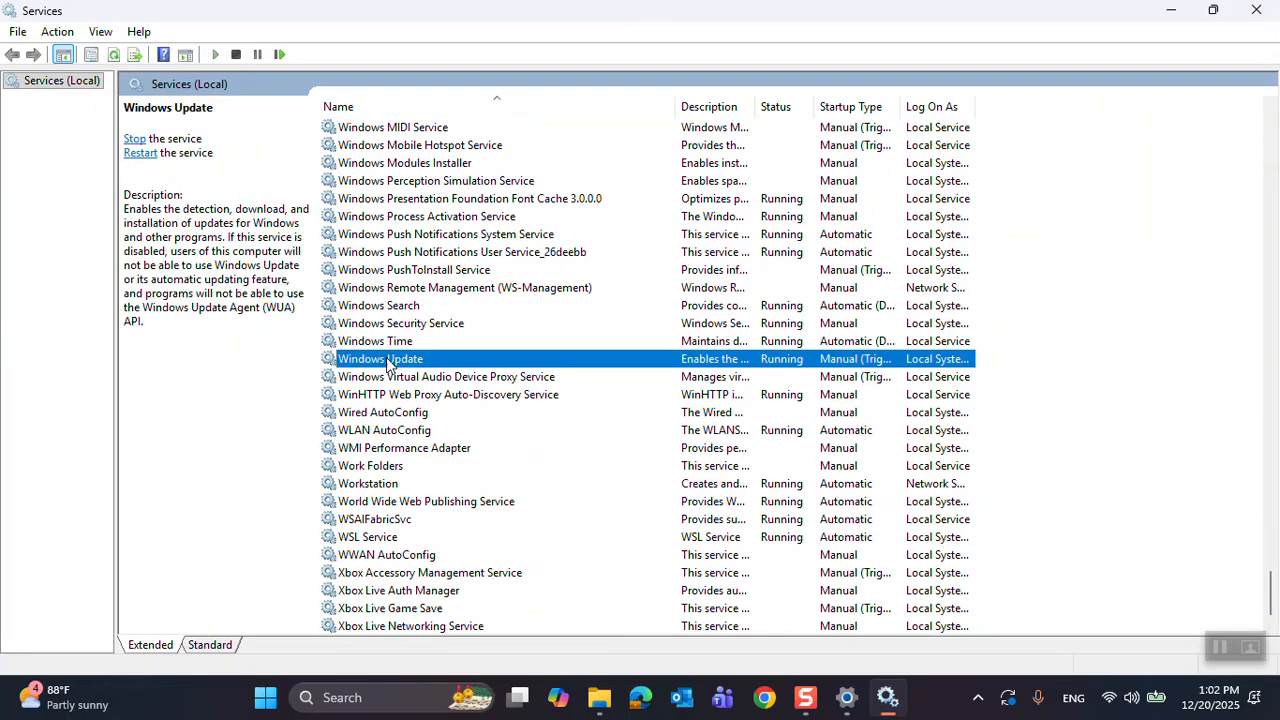
pyautogui.doubleClick(452, 366)
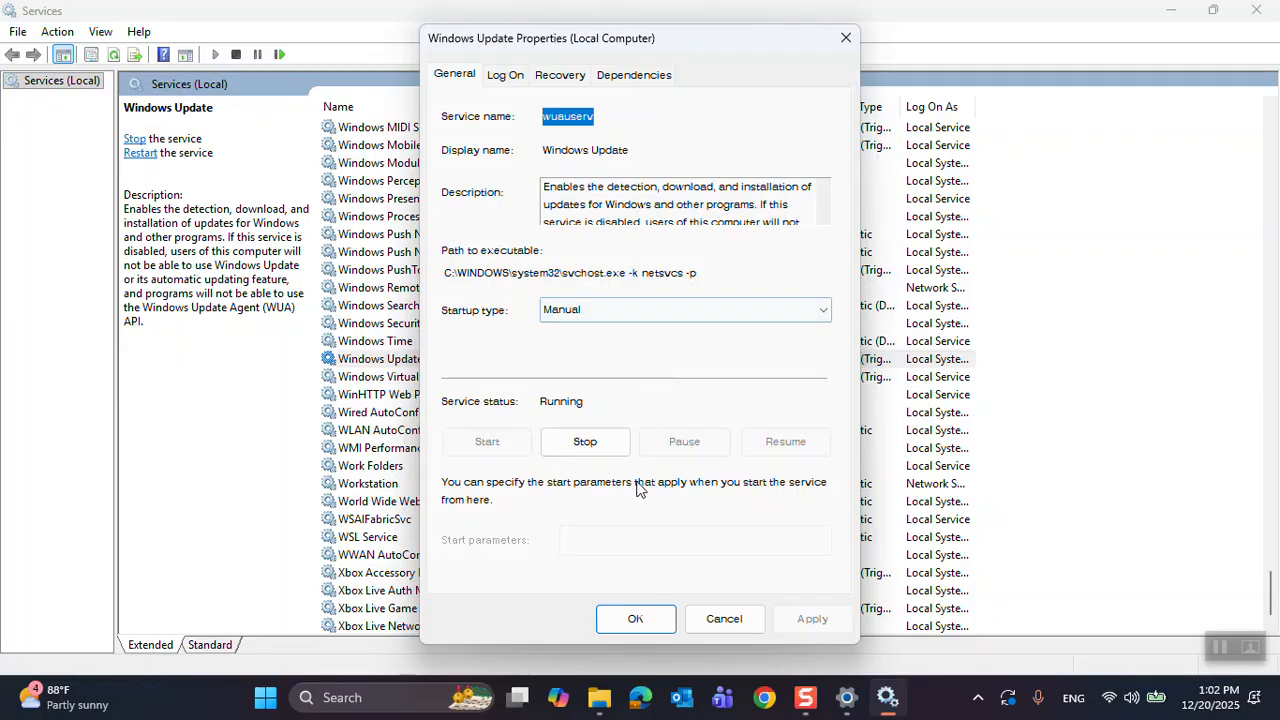
# - Set the Windows Update service's startup type to Disabled and stop the service
pyautogui.click(750, 312)
pyautogui.click(612, 381)
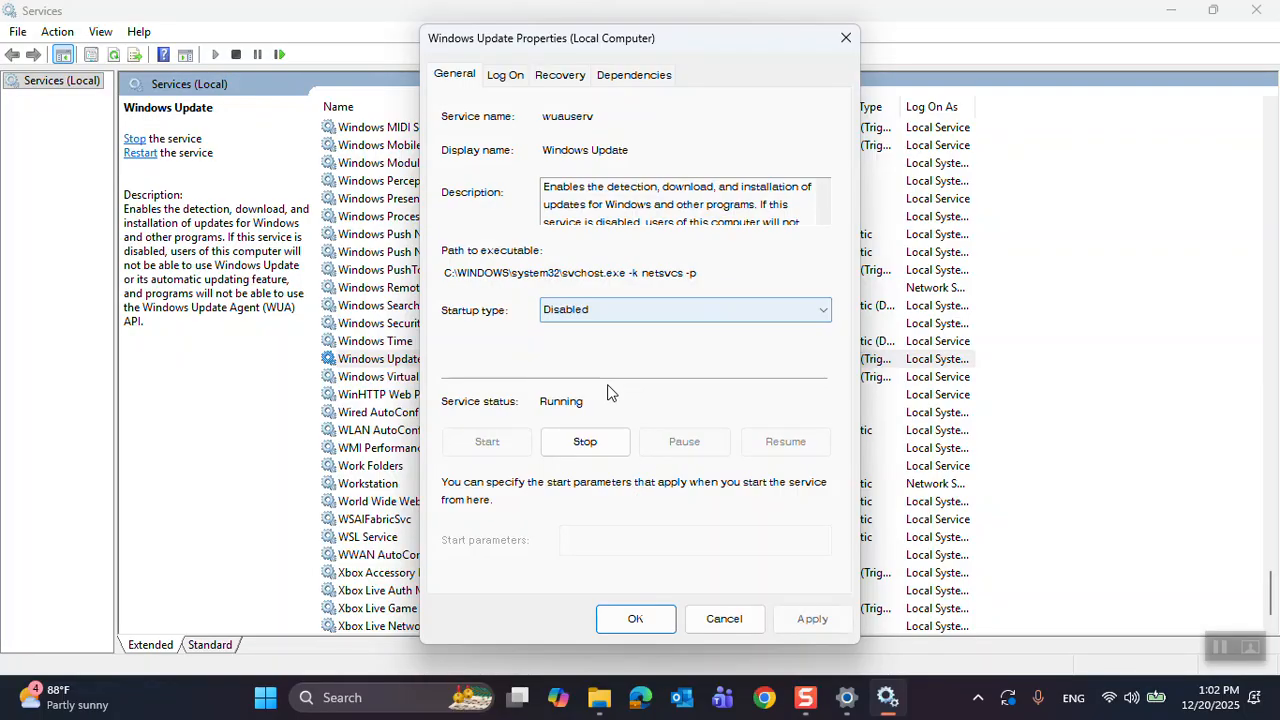
pyautogui.click(575, 446)
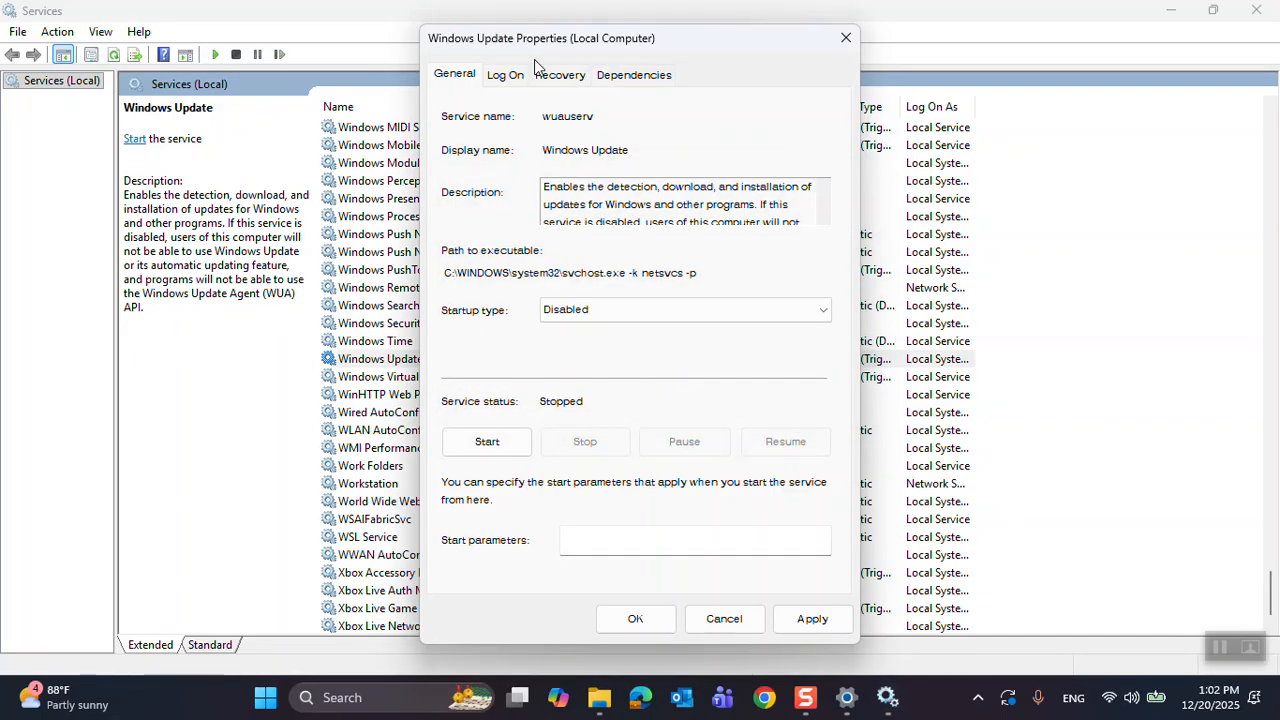
# - Examine the service's recovery settings, including the available actions for first, second and subsequent failures
pyautogui.click(560, 78)
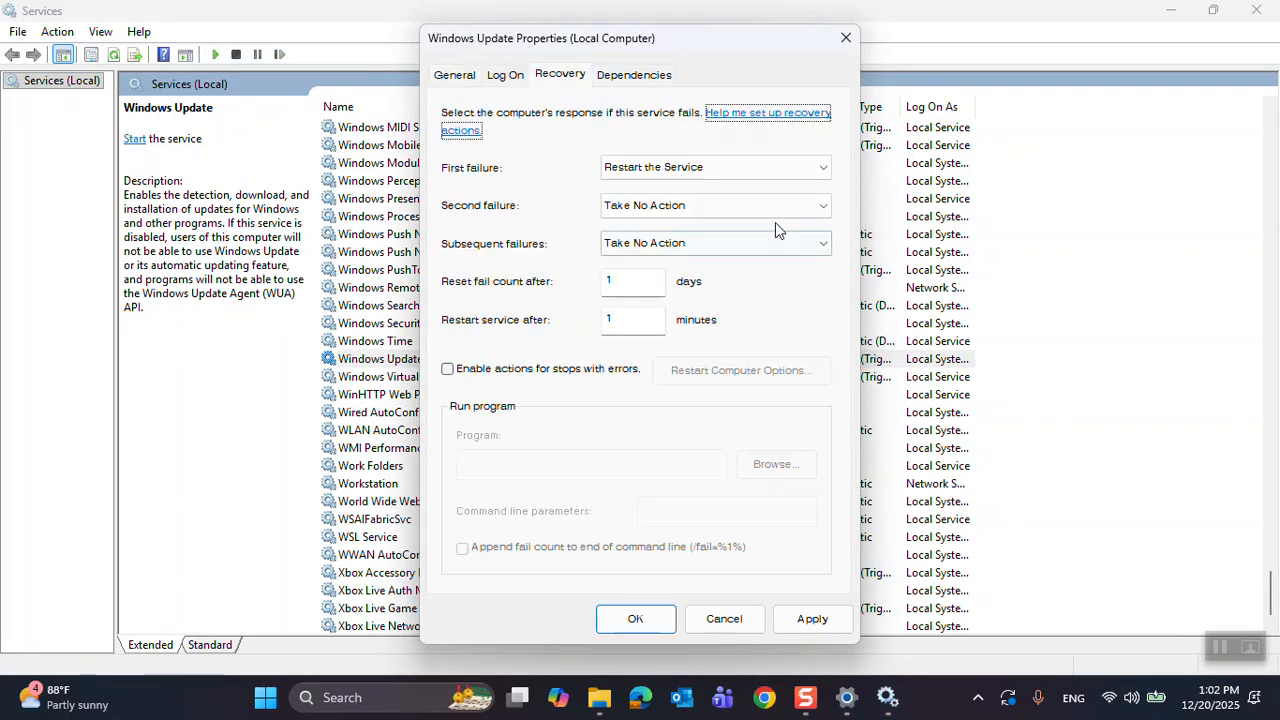
pyautogui.click(449, 76)
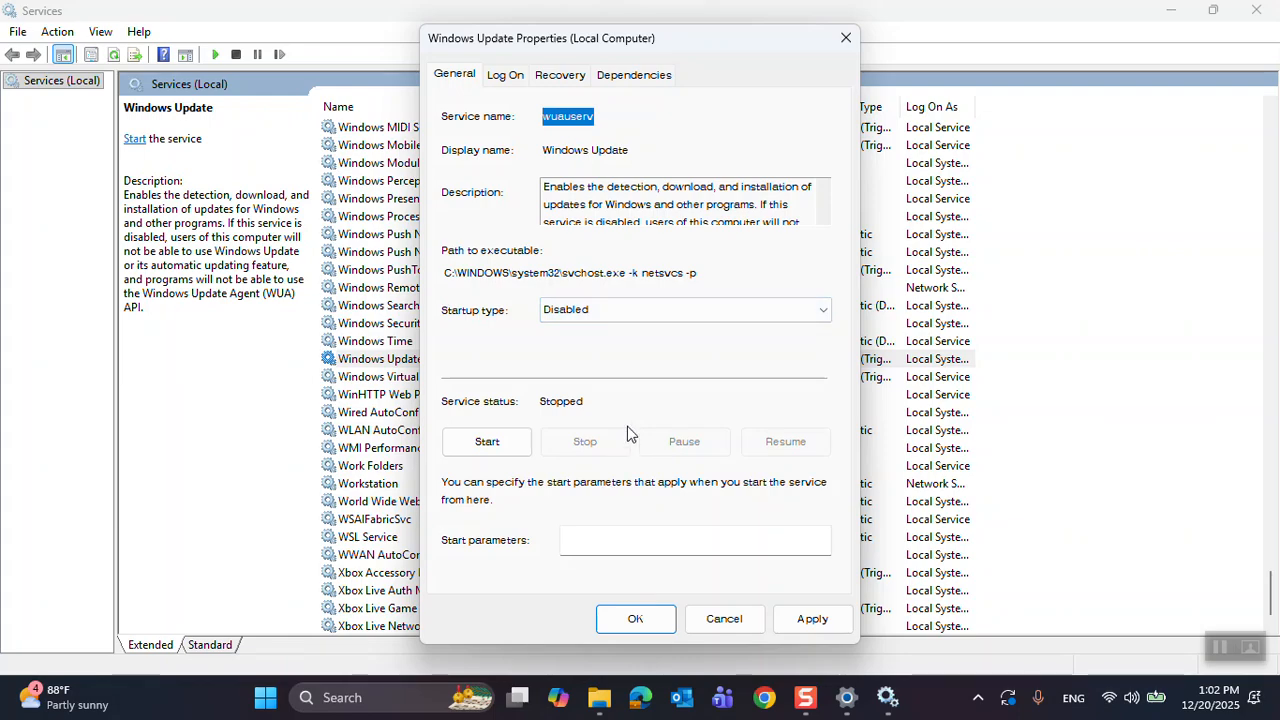
pyautogui.click(558, 78)
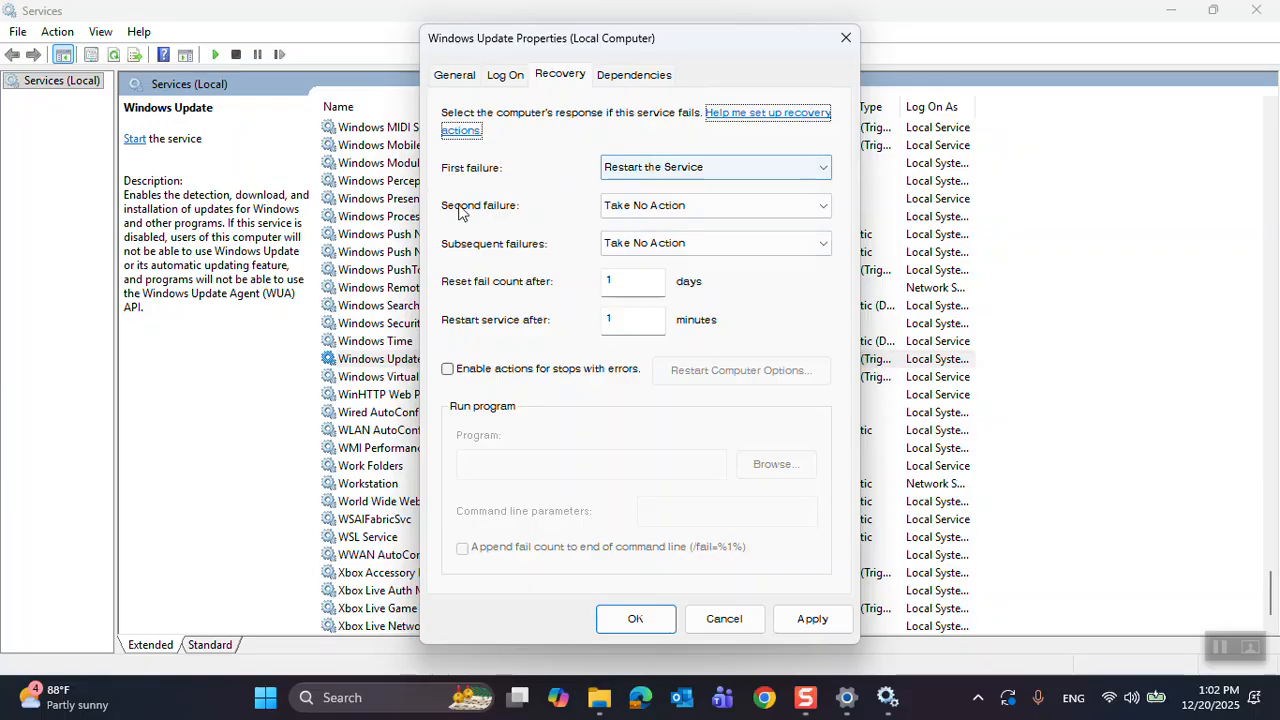
pyautogui.click(711, 178)
pyautogui.click(712, 185)
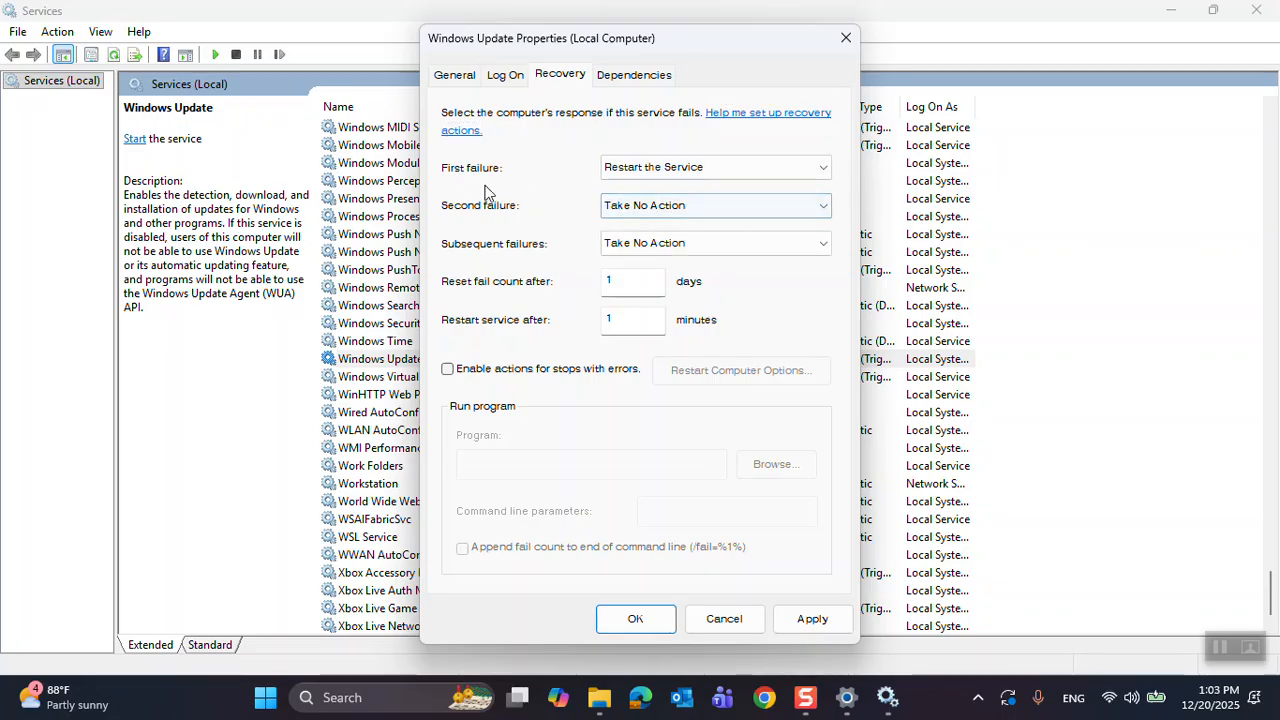
pyautogui.click(704, 212)
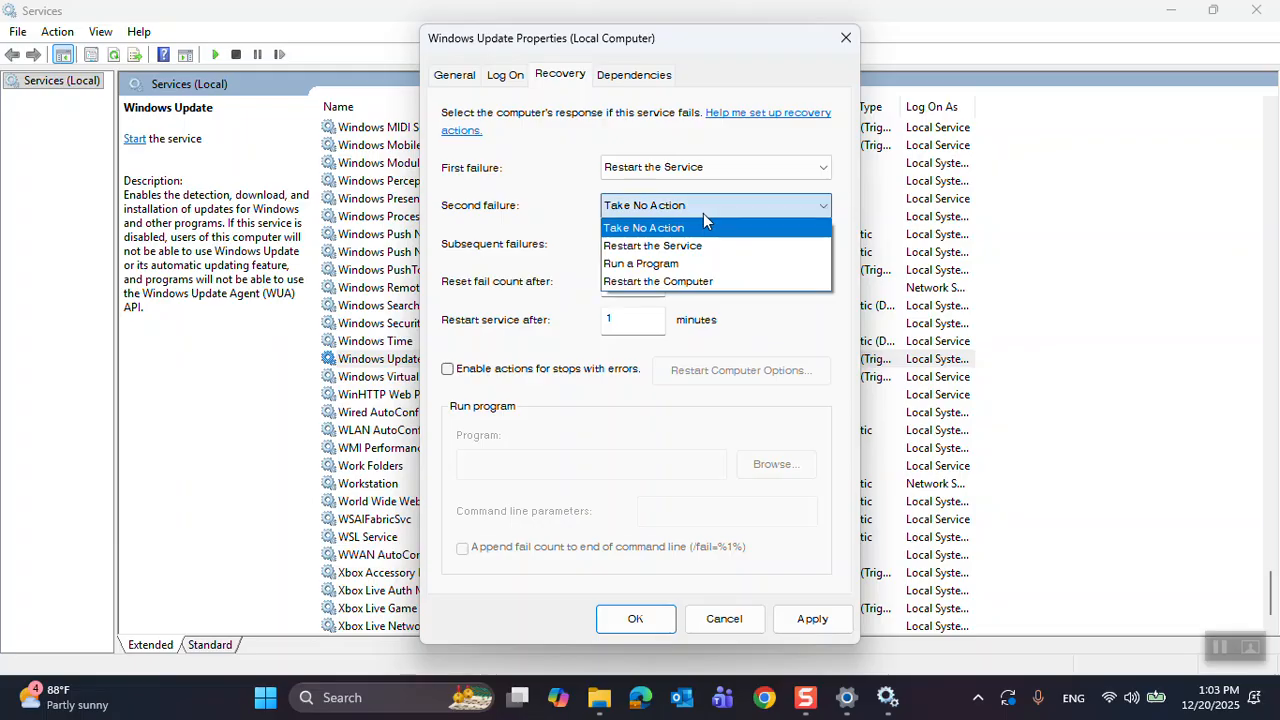
pyautogui.click(732, 207)
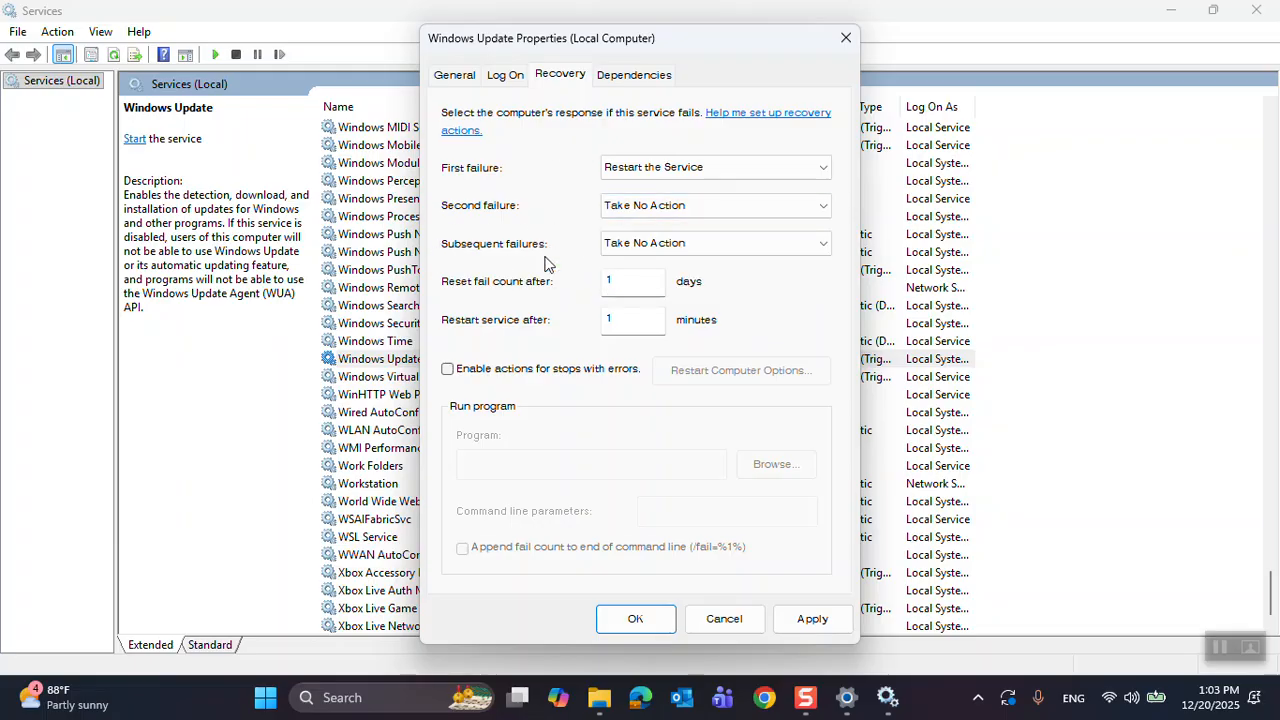
pyautogui.click(726, 250)
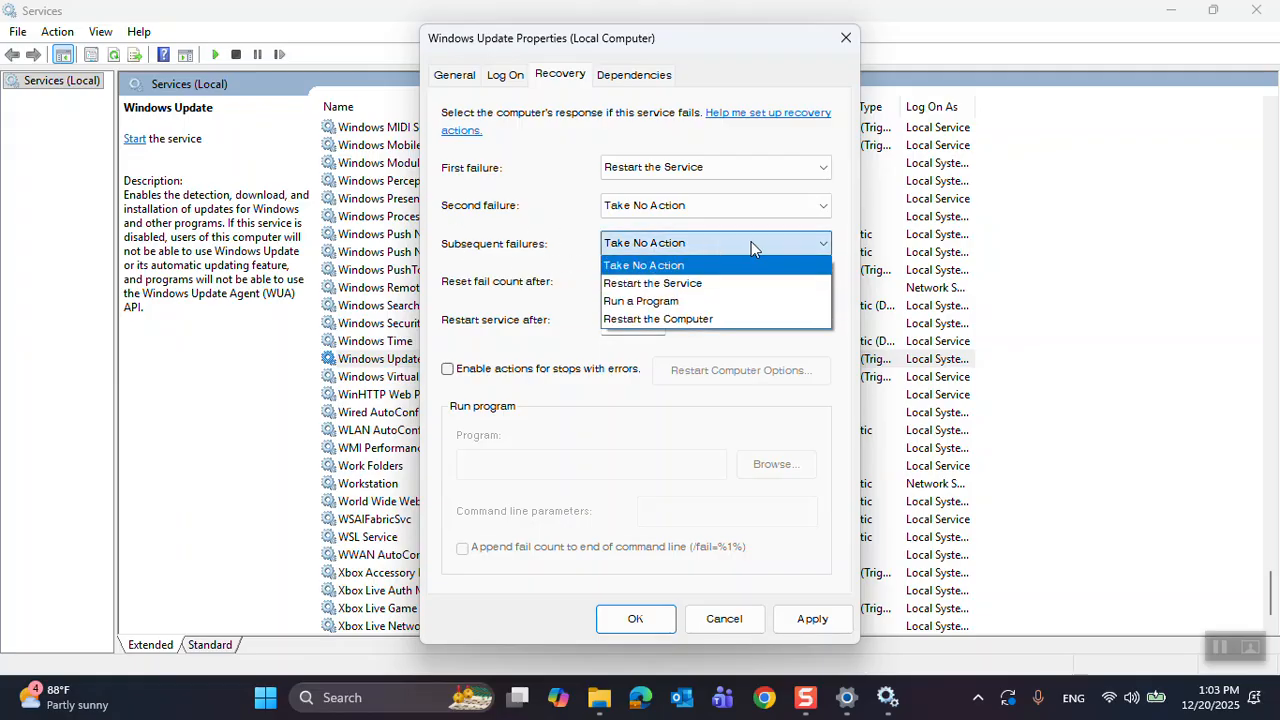
pyautogui.click(556, 168)
# - Set the service's first-failure recovery action to Take No Action, then apply the changes and close the properties
pyautogui.click(755, 170)
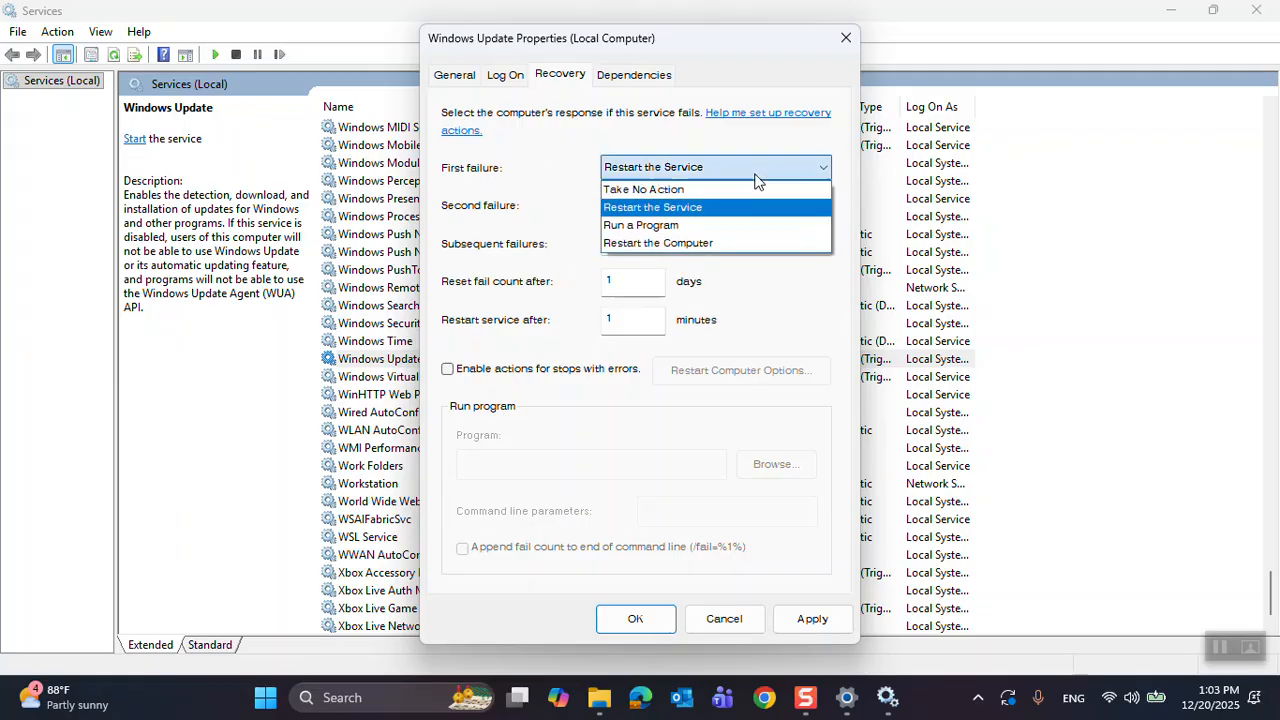
pyautogui.click(684, 191)
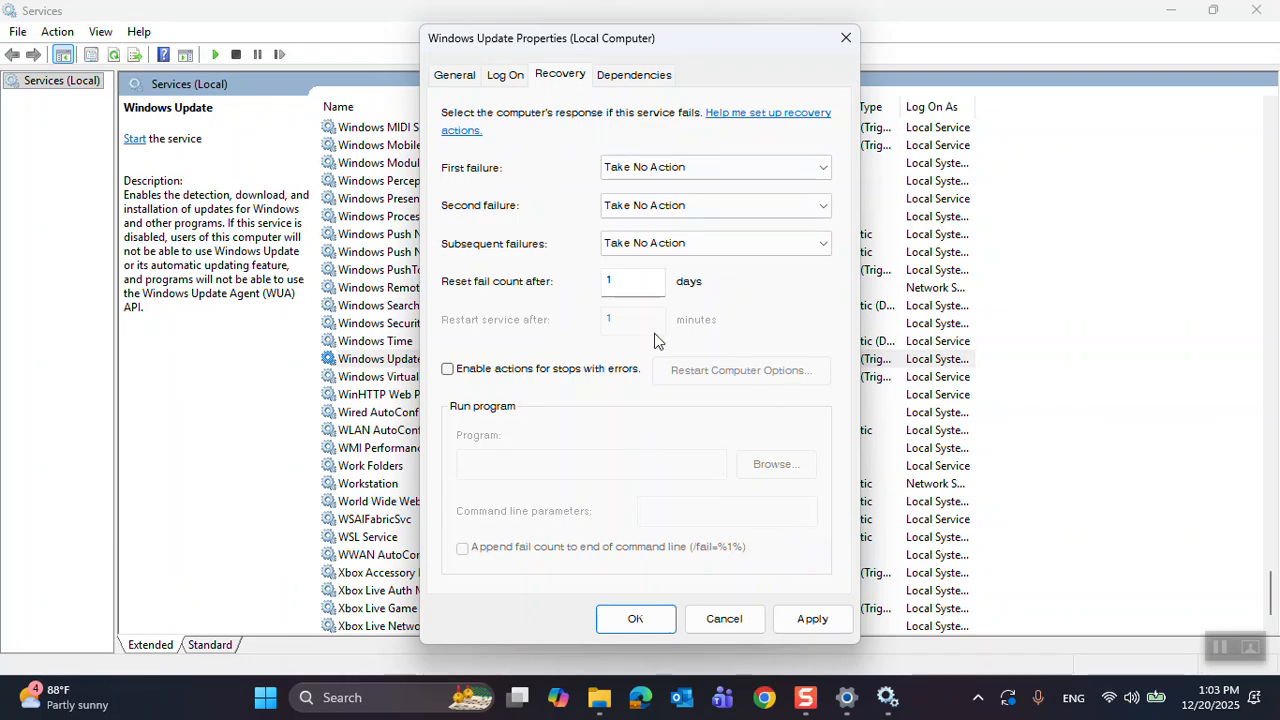
pyautogui.click(813, 622)
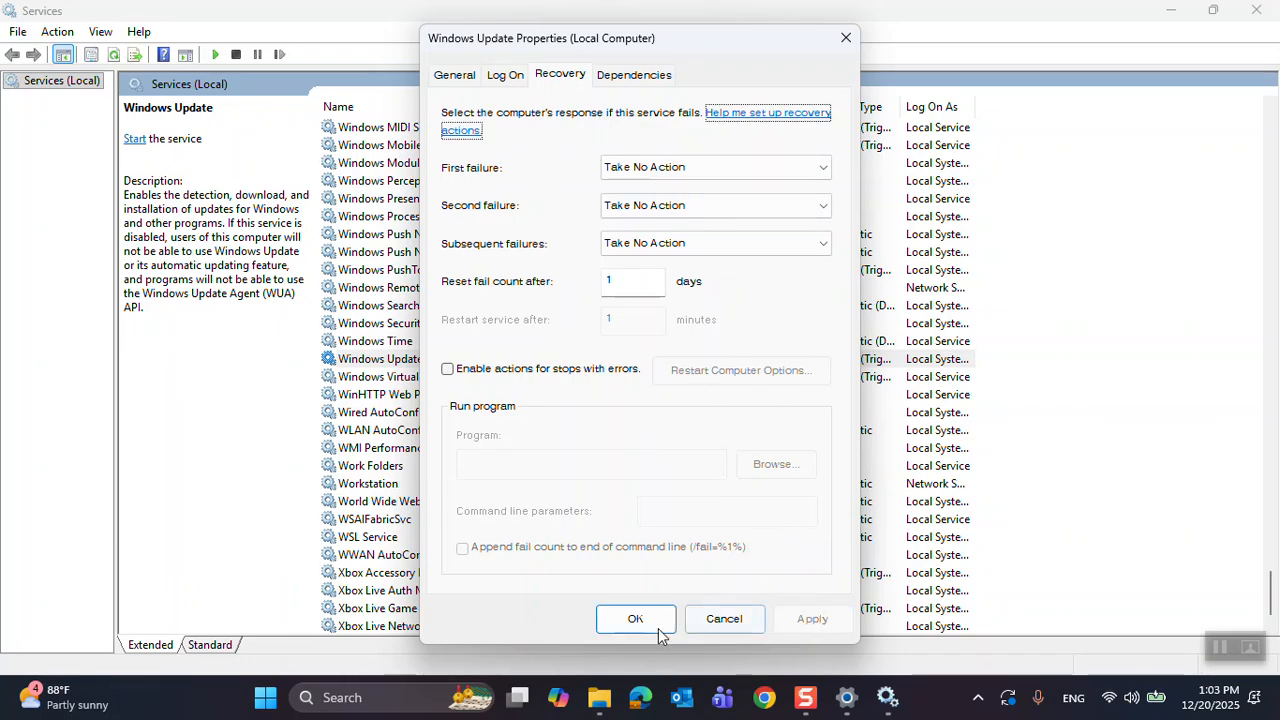
pyautogui.click(630, 619)
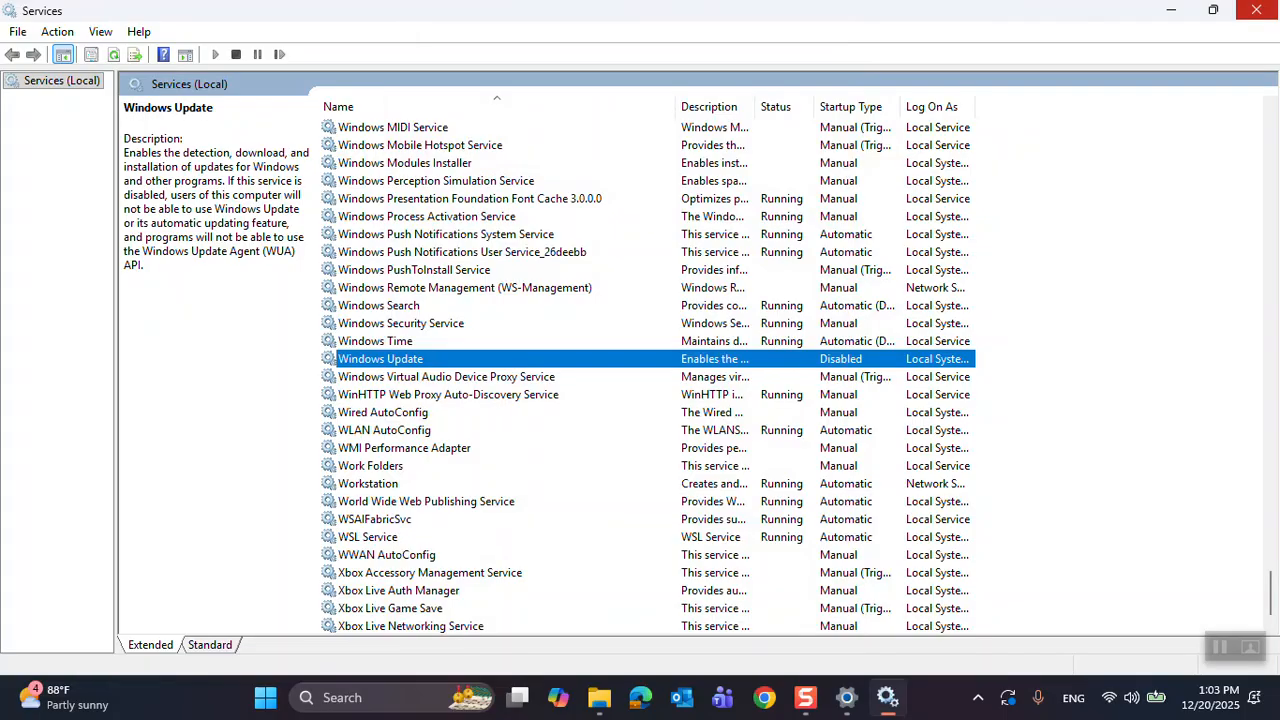
# - Close the Services console and the Settings window to get back to the desktop
pyautogui.click(1256, 10)
pyautogui.click(1258, 15)
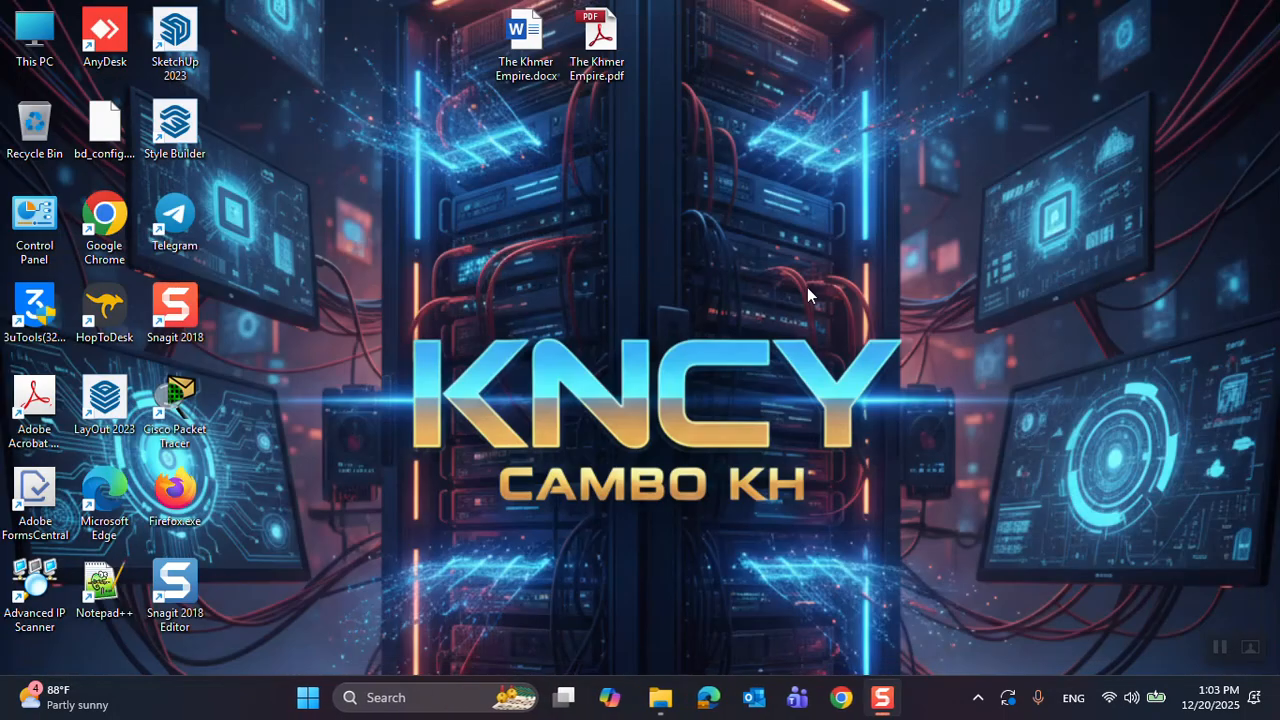
pyautogui.rightClick(748, 319)
pyautogui.click(768, 303)
# - Search Windows for "windows" and open the Check for updates settings page again
pyautogui.click(470, 698)
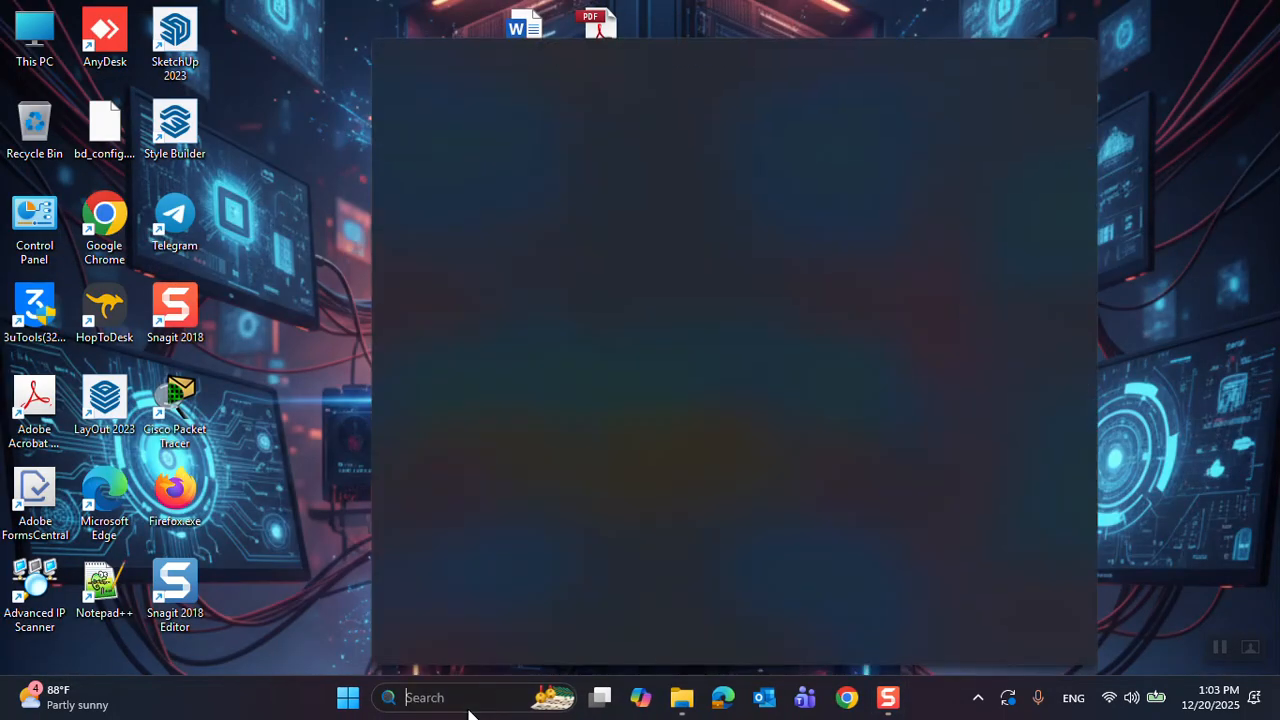
pyautogui.write('windows')
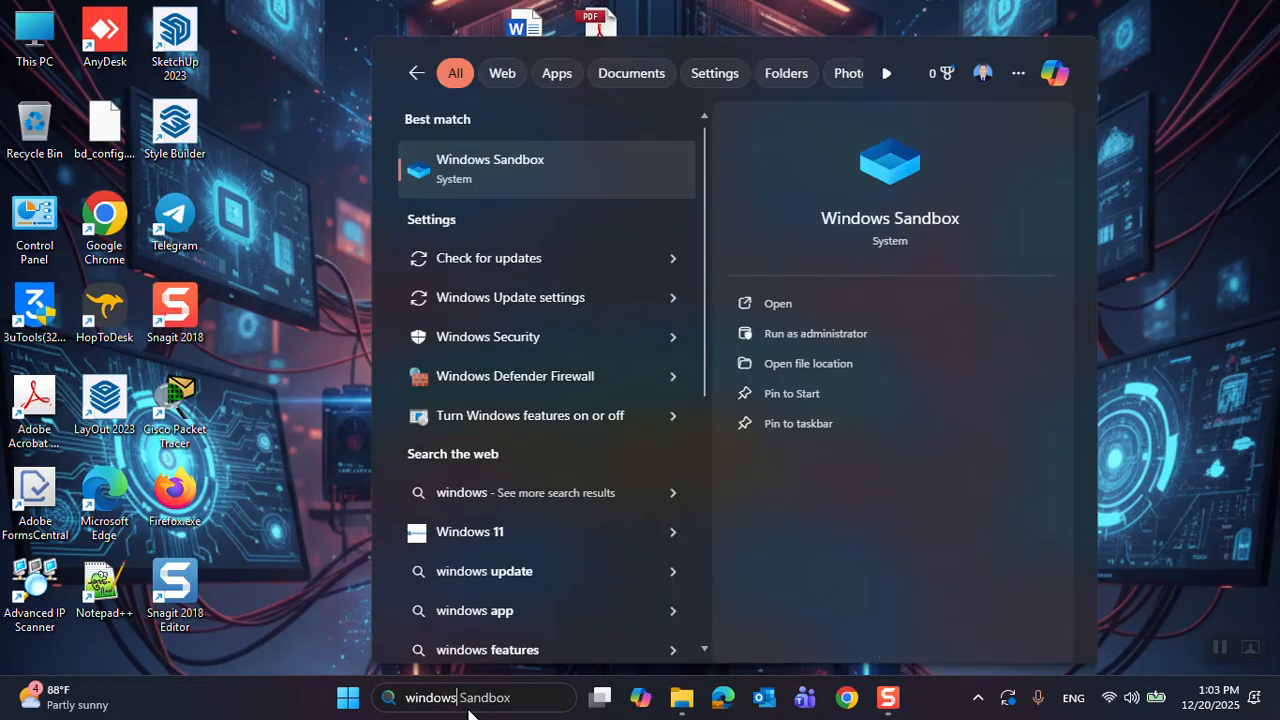
pyautogui.click(600, 258)
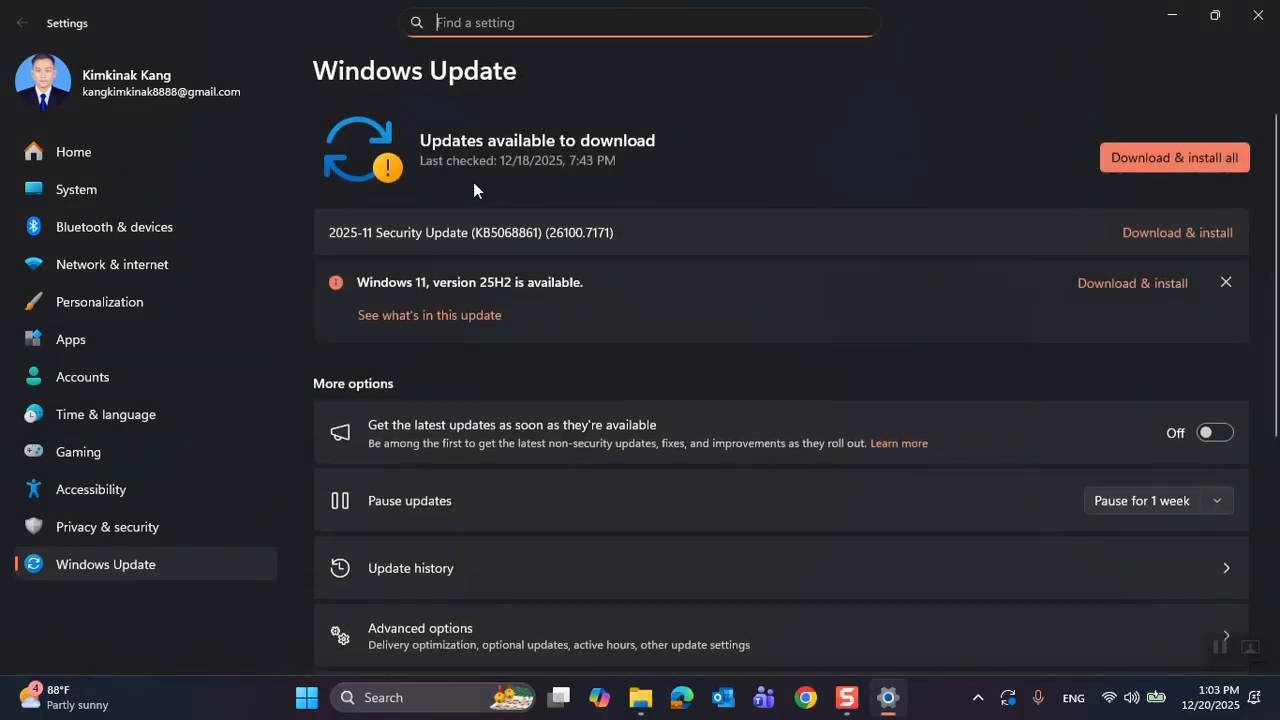
# - Dismiss the Windows 11, version 25H2 offer and pause updates for 5 weeks
pyautogui.click(1226, 282)
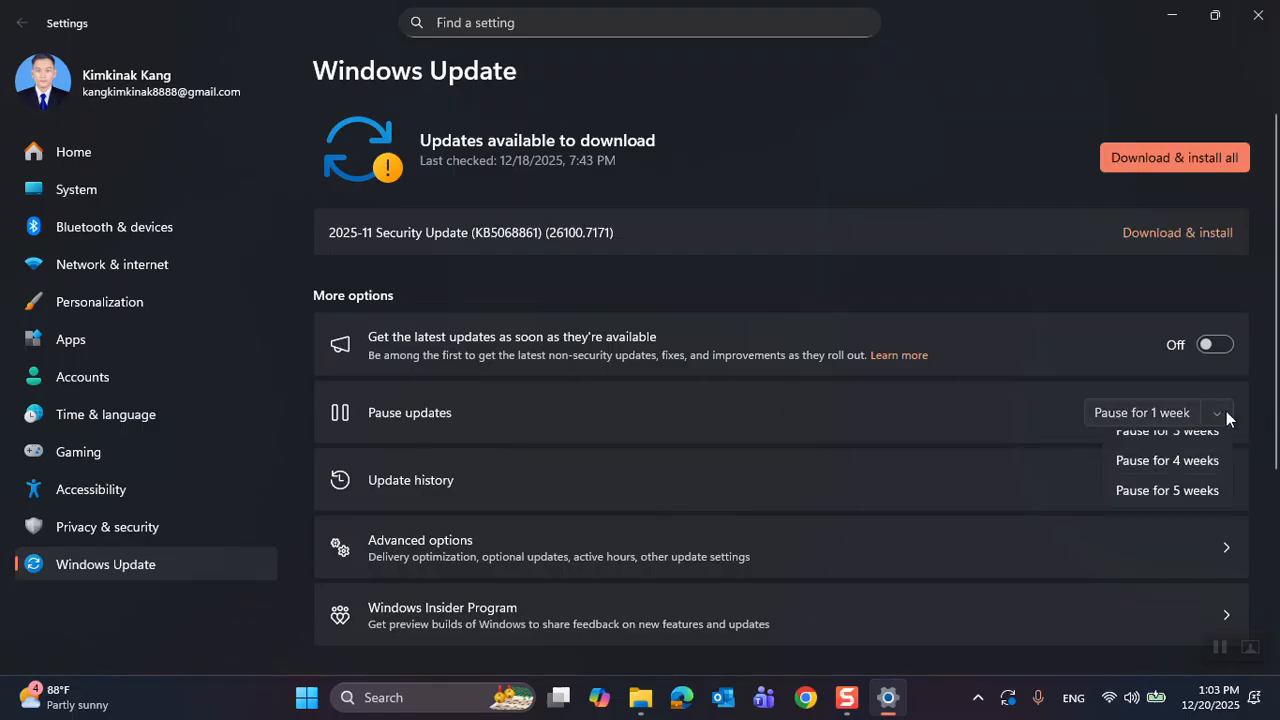
pyautogui.click(1226, 411)
pyautogui.click(1180, 565)
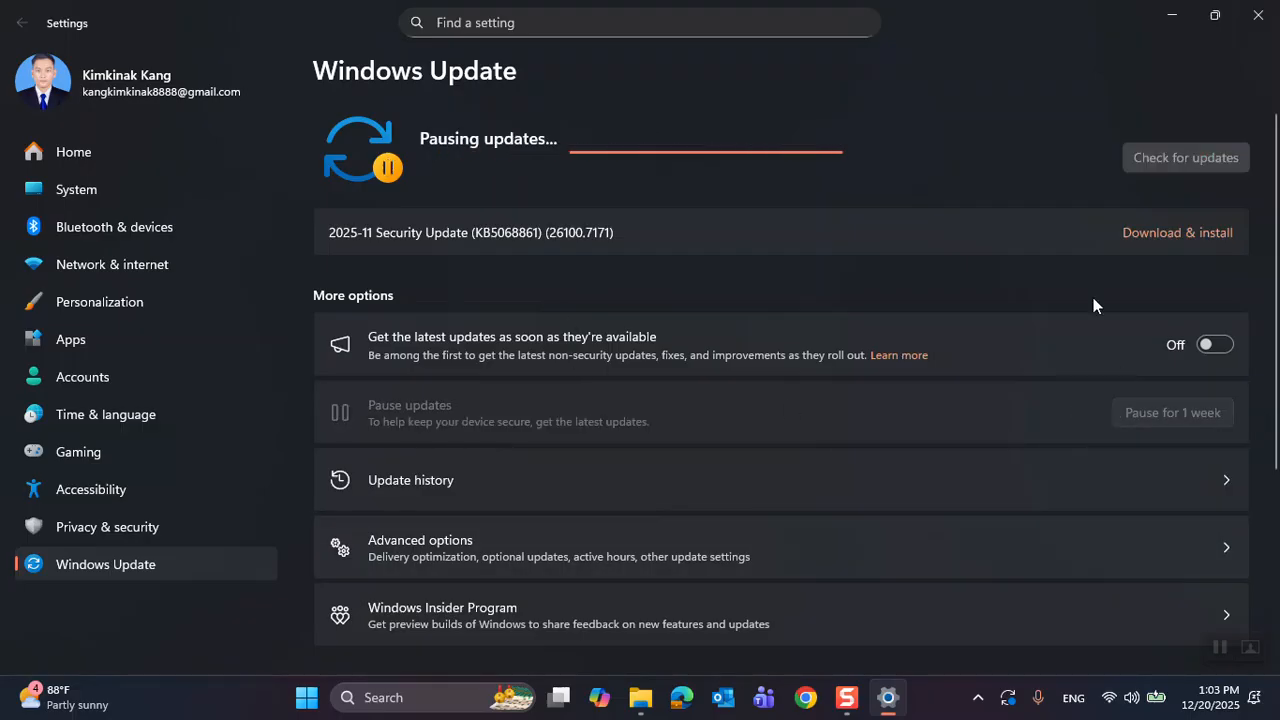